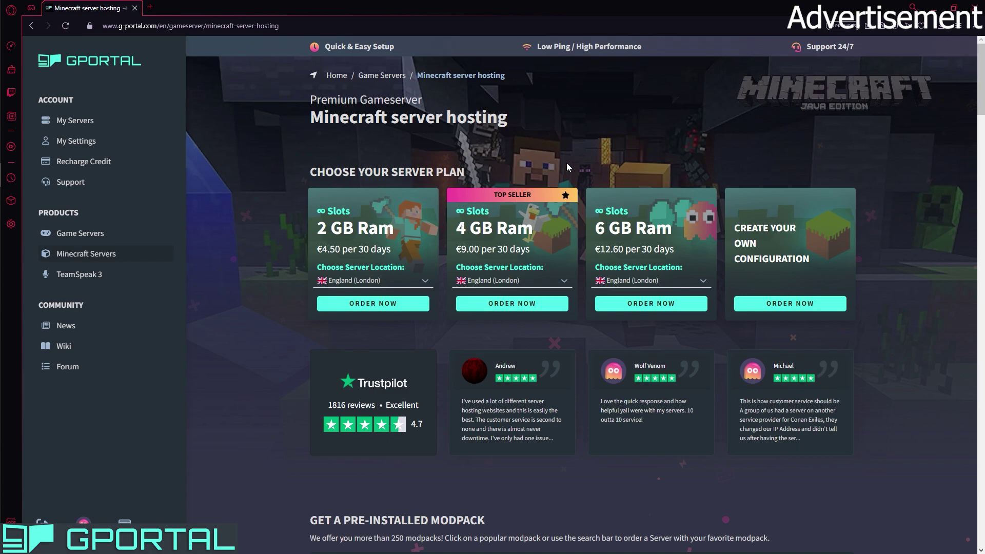
- Start a G-Portal Minecraft order via ORDER NOW under Create Your Own Configuration
{"action": "left_click", "coordinate": [788, 303]}
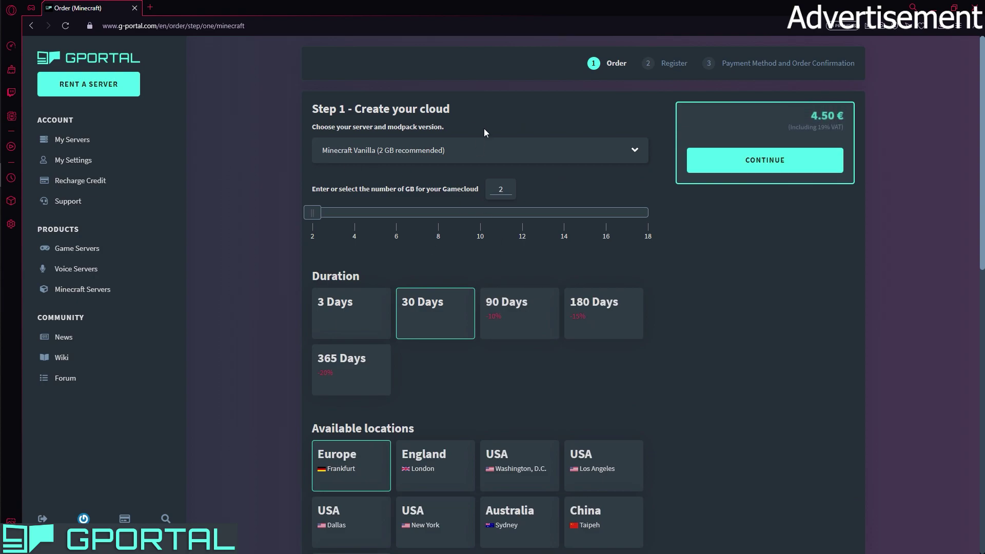
- Configure the 2 GB server with Spigot as the version and a 3-day rental
{"action": "left_click", "coordinate": [430, 152]}
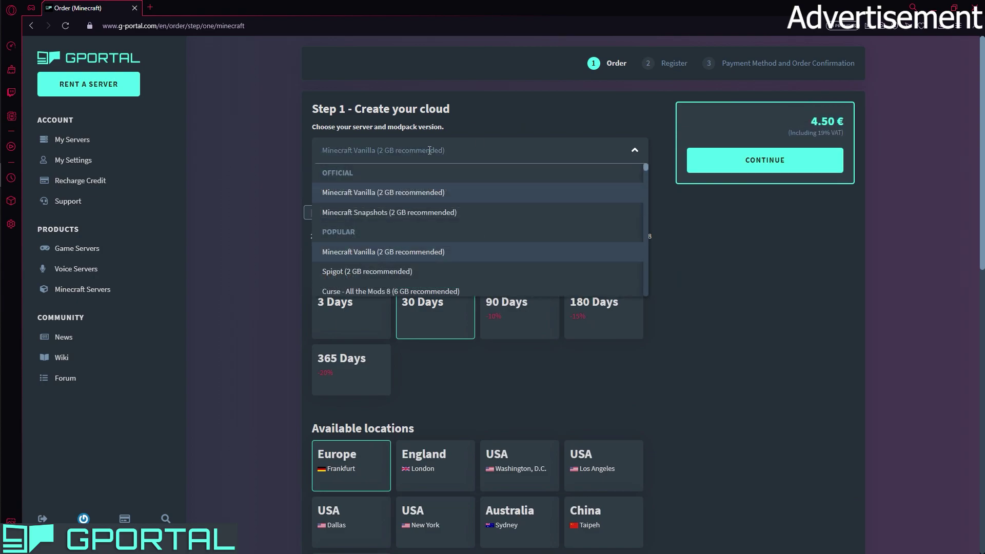
{"action": "type", "text": "spigo"}
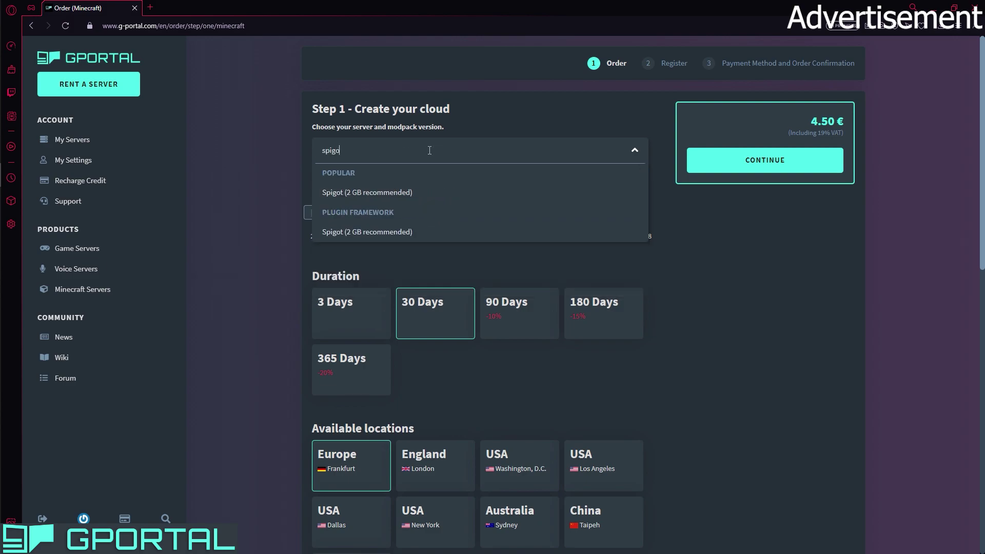
{"action": "left_click", "coordinate": [411, 189]}
{"action": "left_click", "coordinate": [343, 306]}
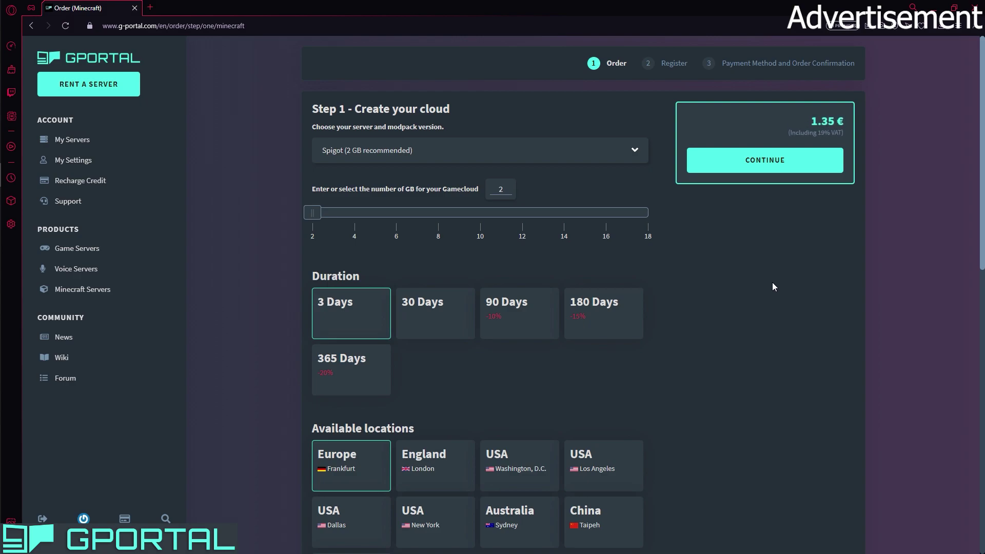
{"action": "scroll", "coordinate": [789, 237], "scroll_direction": "down", "scroll_amount": 5}
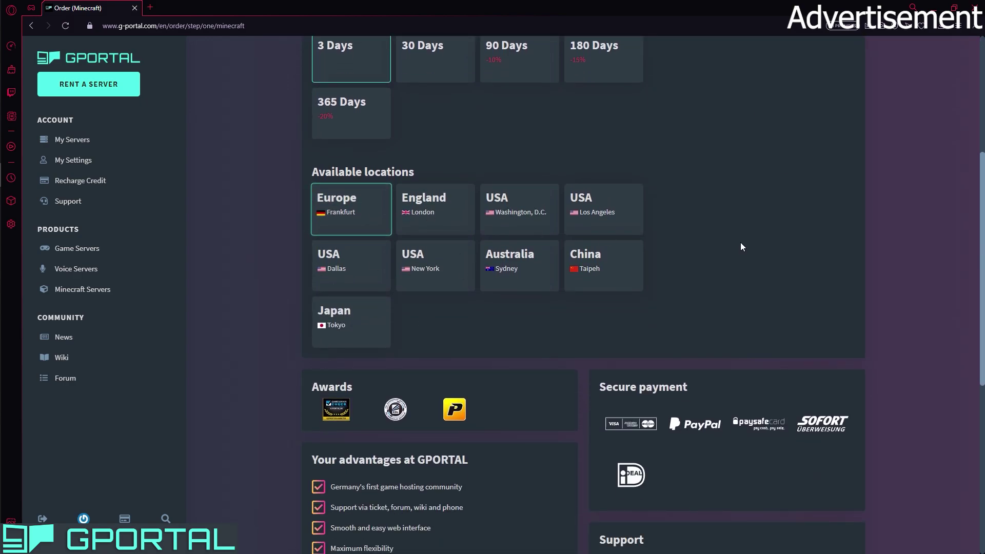
{"action": "scroll", "coordinate": [791, 283], "scroll_direction": "up", "scroll_amount": 5}
- Continue to payment and order the server, paying 1.35 € from the account balance
{"action": "left_click", "coordinate": [753, 172]}
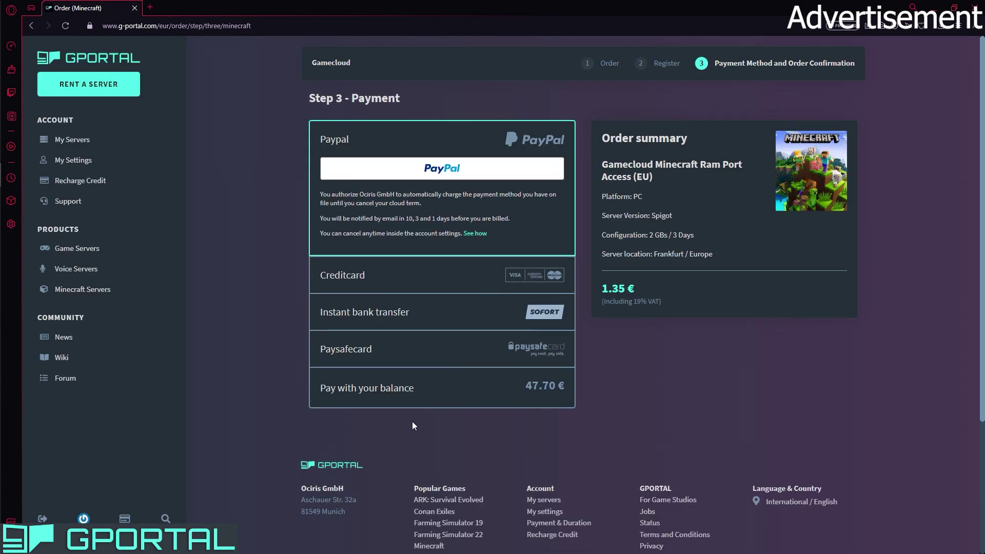
{"action": "left_click", "coordinate": [405, 385]}
{"action": "left_click", "coordinate": [460, 321]}
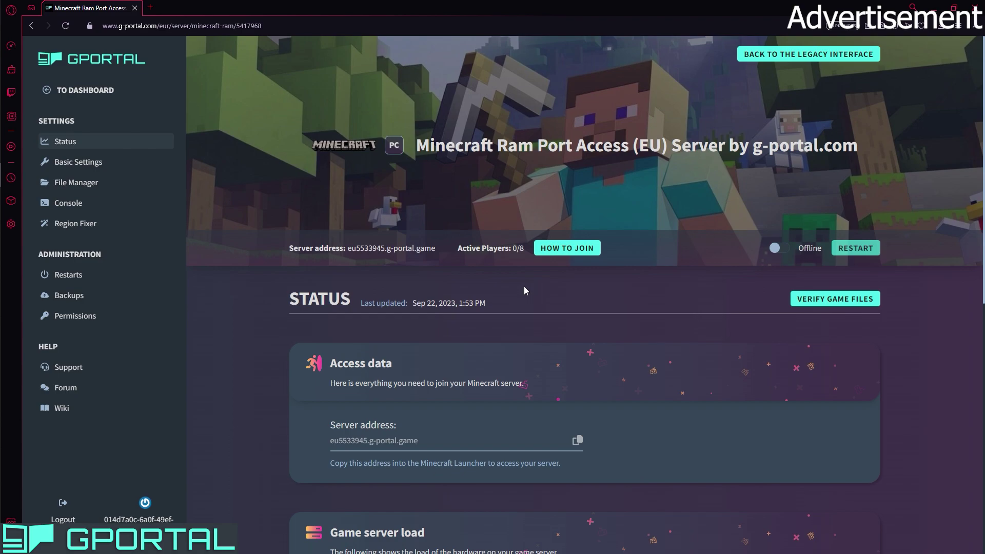
- Open the new server's Basic Settings page, where Spigot is listed as the mod
{"action": "scroll", "coordinate": [529, 295], "scroll_direction": "down", "scroll_amount": 5}
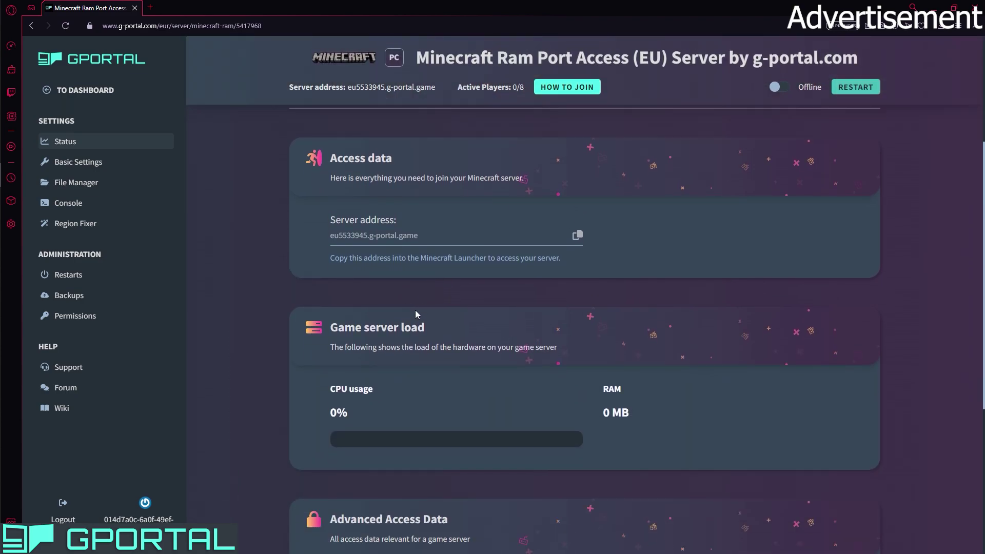
{"action": "left_click", "coordinate": [103, 161]}
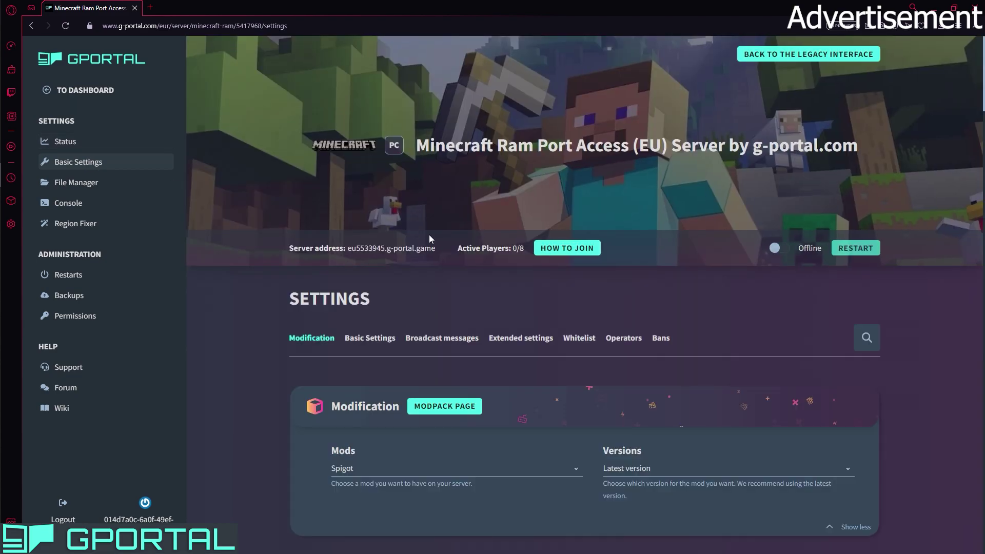
{"action": "scroll", "coordinate": [429, 235], "scroll_direction": "down", "scroll_amount": 2}
{"action": "left_click", "coordinate": [313, 356]}
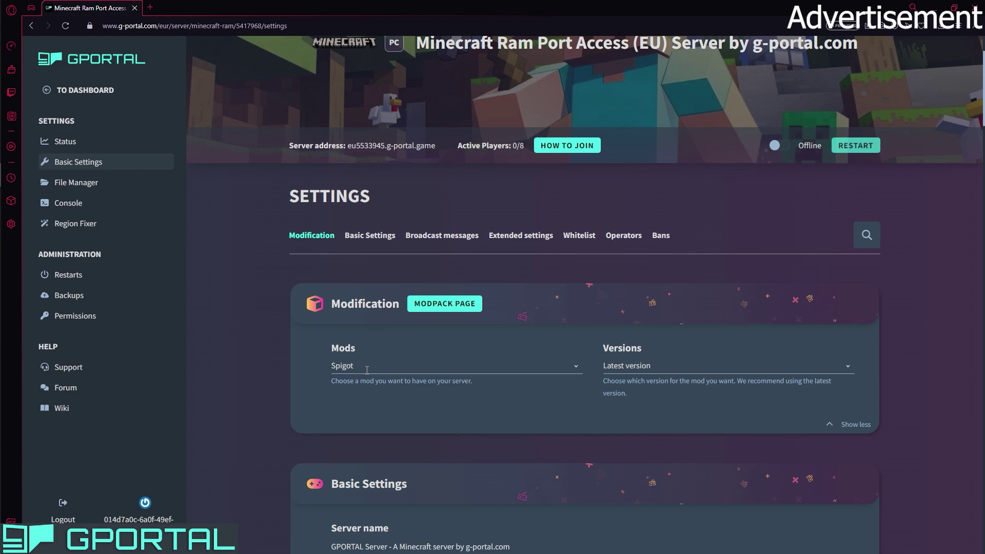
- Replace Spigot with Minecraft Vanilla in the server's Mods list
{"action": "left_click", "coordinate": [367, 366]}
{"action": "scroll", "coordinate": [393, 412], "scroll_direction": "down", "scroll_amount": 10}
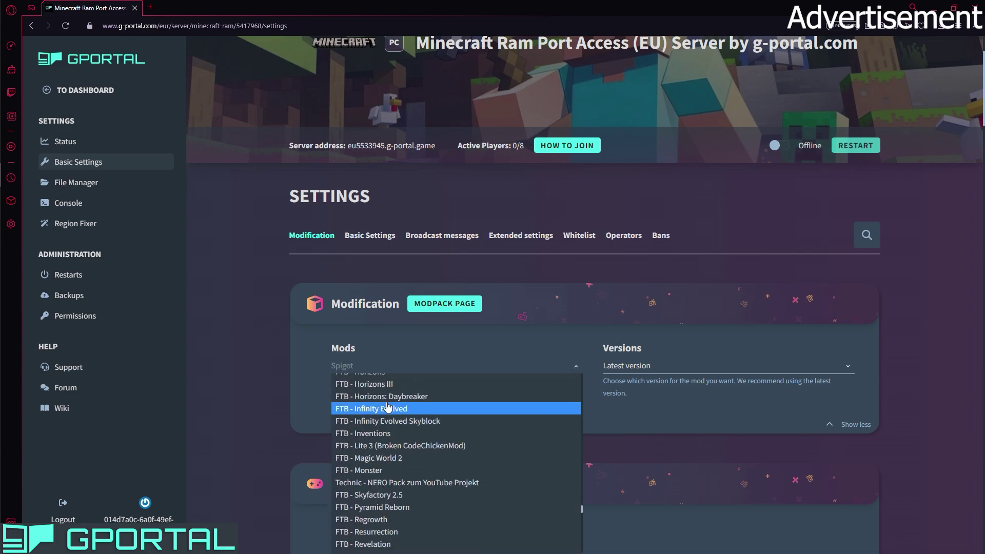
{"action": "scroll", "coordinate": [393, 412], "scroll_direction": "up", "scroll_amount": 10}
{"action": "type", "text": "x"}
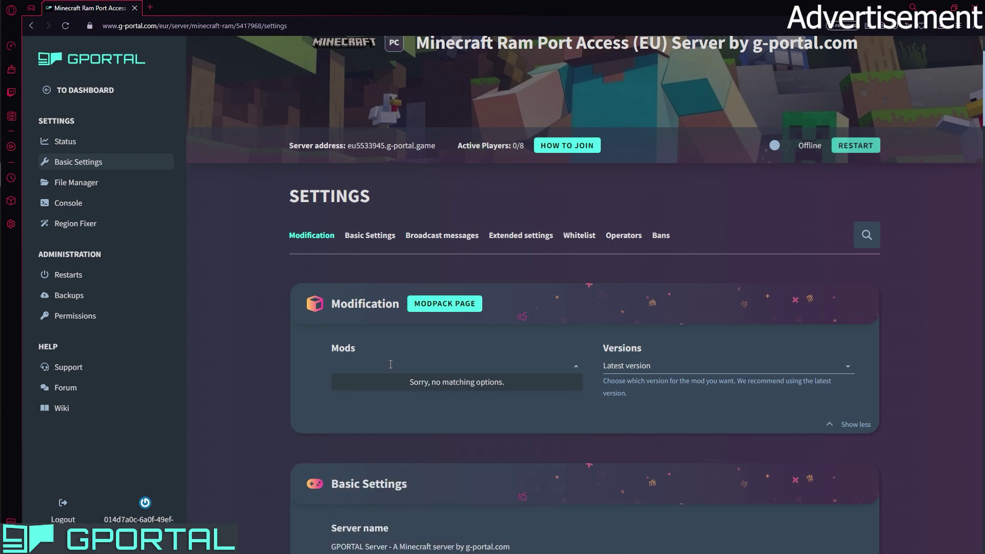
{"action": "key", "text": "BackSpace"}
{"action": "left_click", "coordinate": [393, 382]}
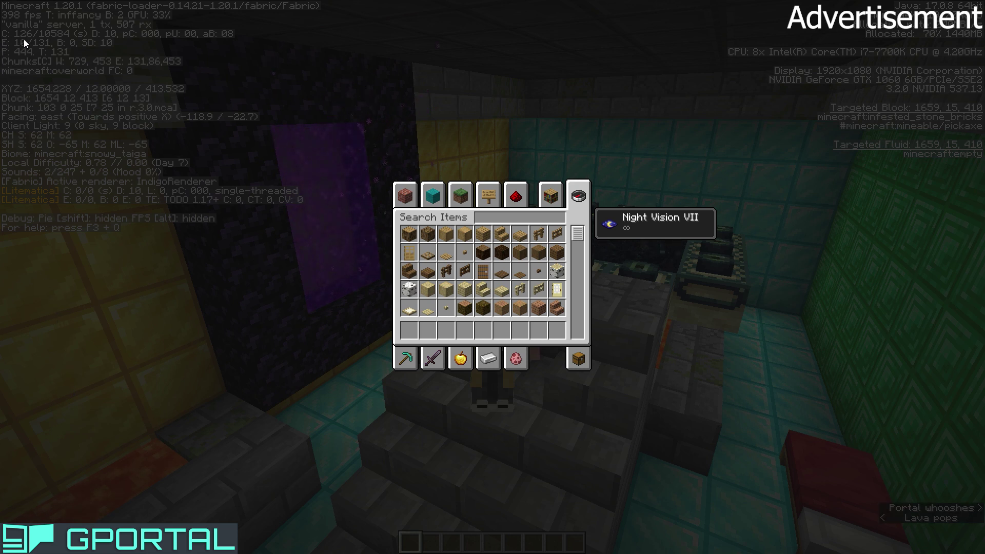
- Close the creative item inventory to return to the Minecraft 1.20.1 world view
{"action": "key", "text": "Escape"}
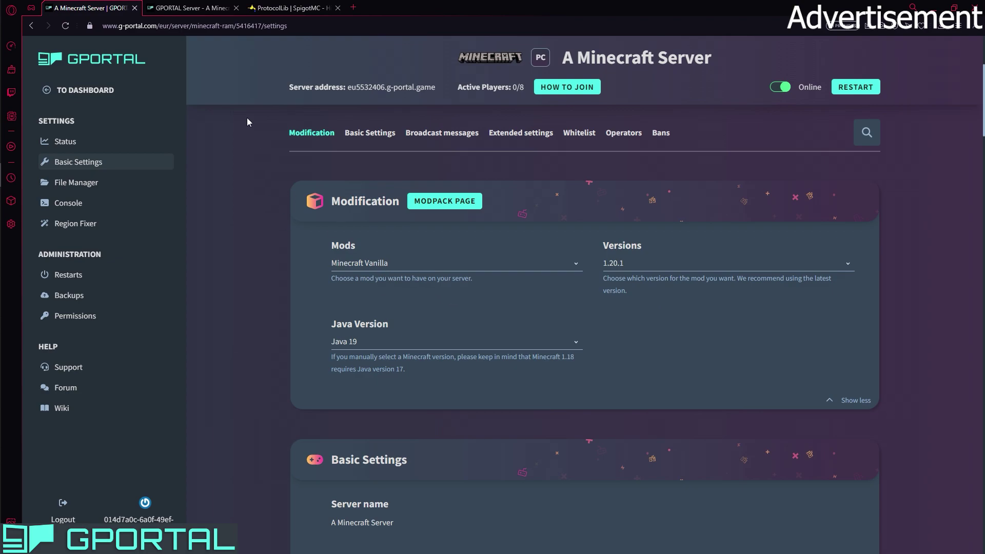
- Show the Spigot server's Status page down to its Advanced Access Data FTP details
{"action": "left_click", "coordinate": [183, 6]}
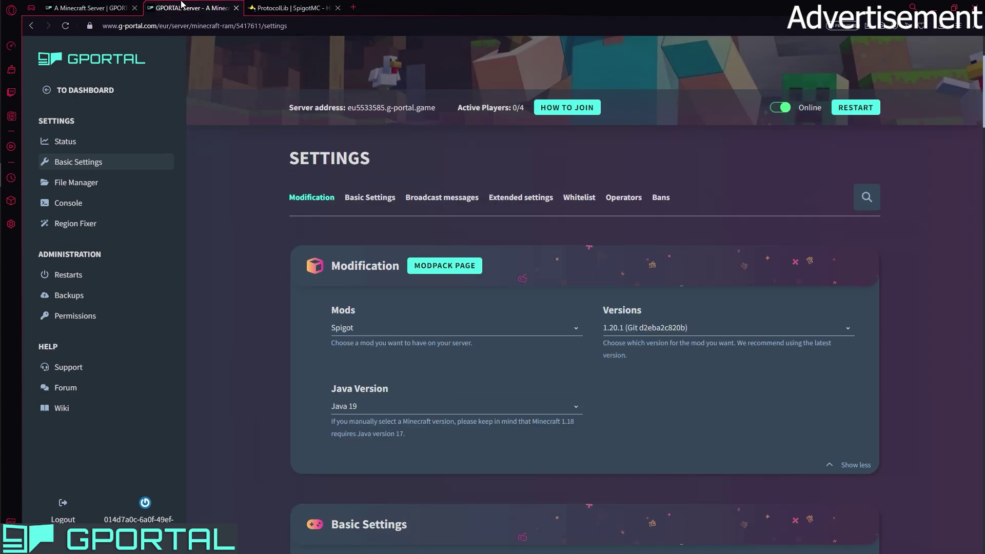
{"action": "scroll", "coordinate": [370, 347], "scroll_direction": "down", "scroll_amount": 2}
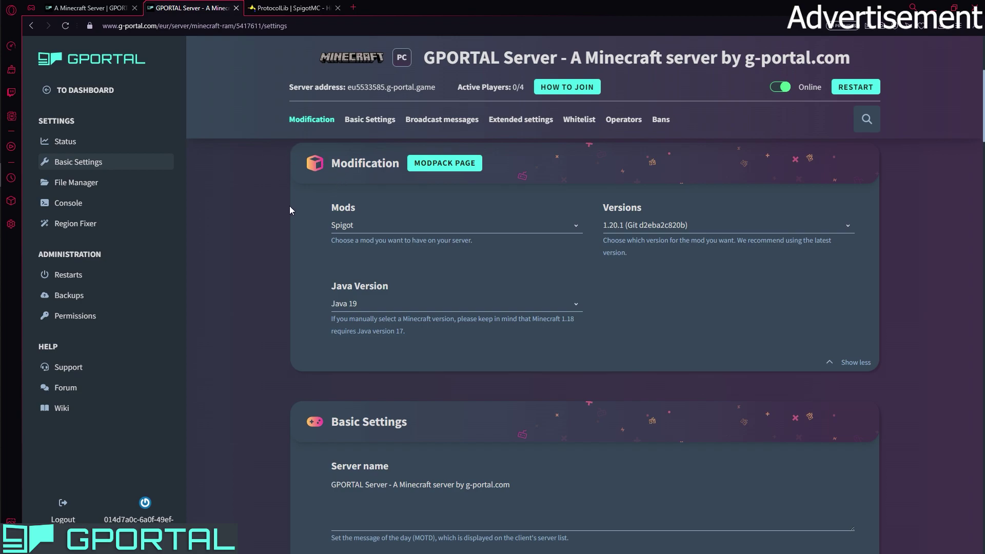
{"action": "left_click", "coordinate": [65, 142]}
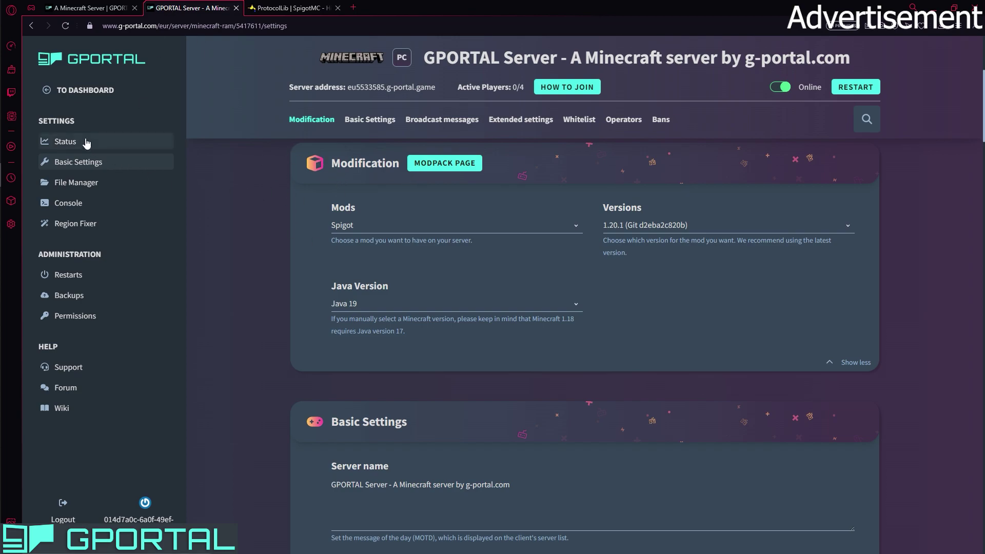
{"action": "scroll", "coordinate": [409, 257], "scroll_direction": "down", "scroll_amount": 5}
{"action": "scroll", "coordinate": [410, 261], "scroll_direction": "down", "scroll_amount": 3}
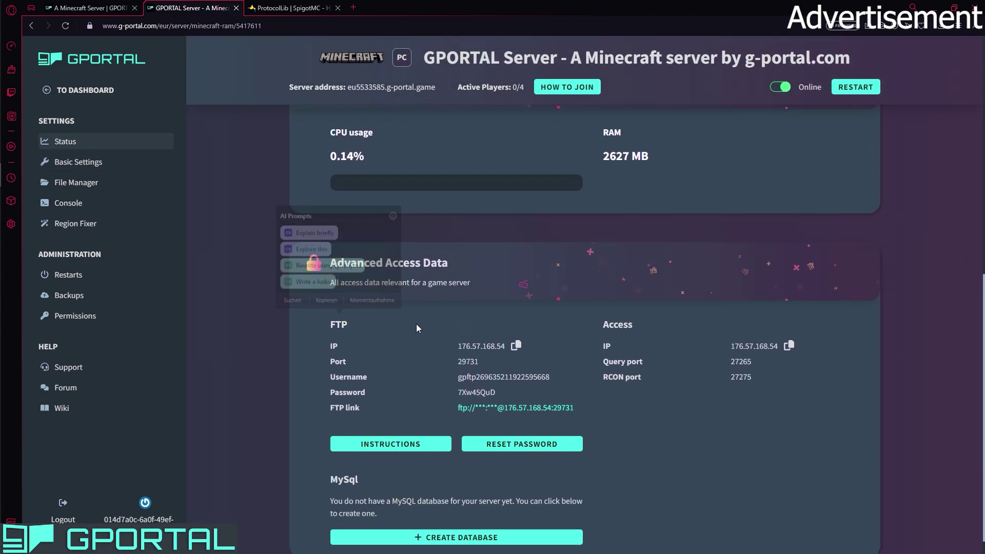
{"action": "scroll", "coordinate": [414, 325], "scroll_direction": "down", "scroll_amount": 1}
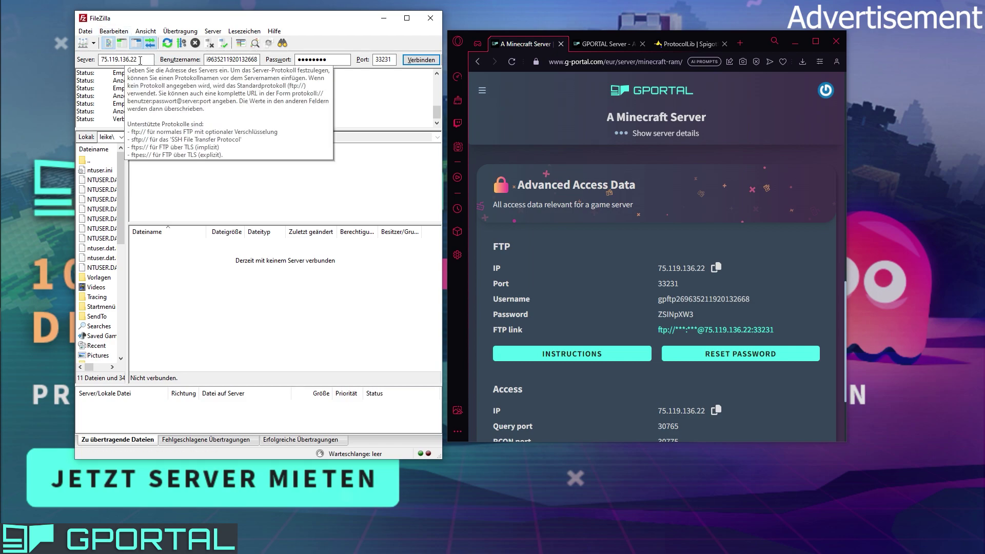
- Quickconnect FileZilla to the server using the G-Portal FTP IP, username, password and port
{"action": "left_click", "coordinate": [611, 235]}
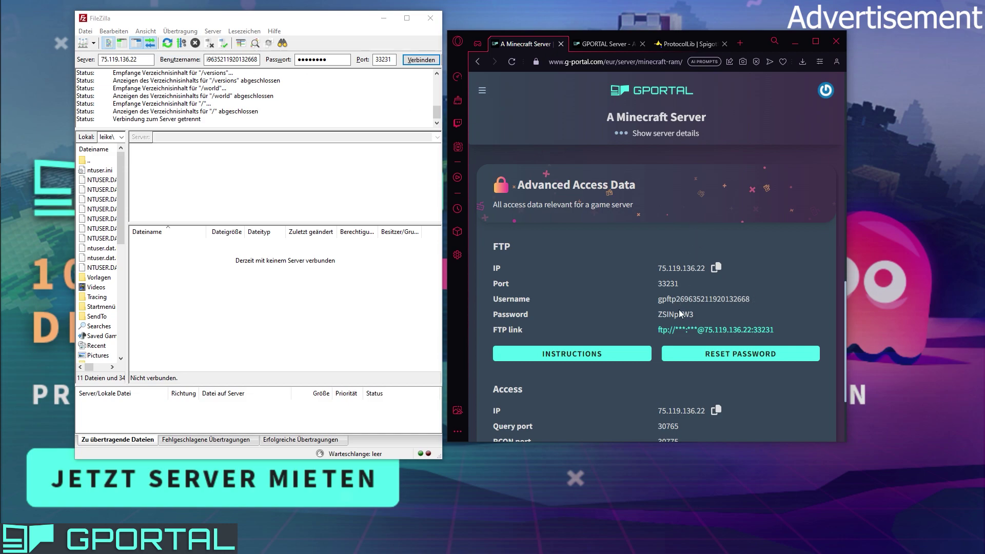
{"action": "left_click", "coordinate": [421, 60]}
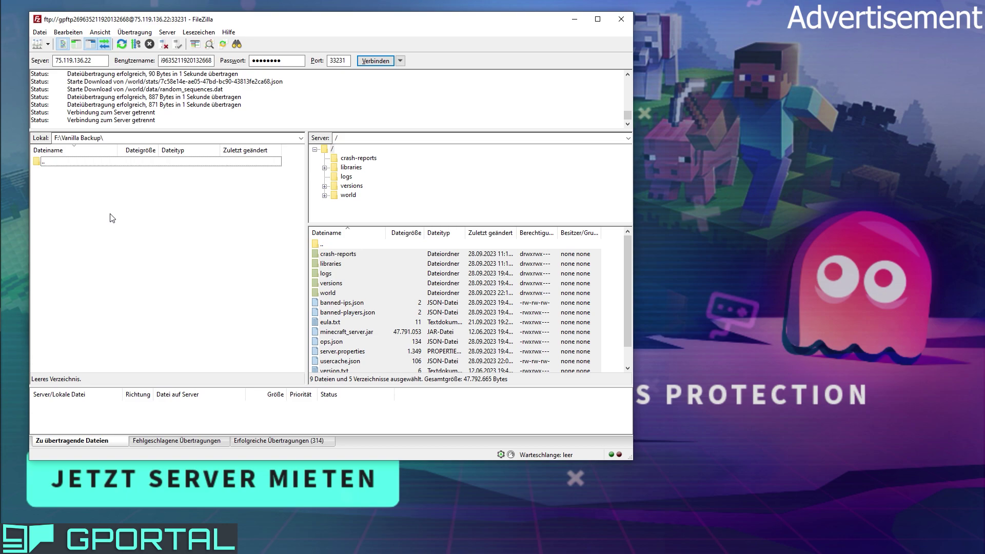
- Download the selected server files into the local F:\Vanilla Backup folder
{"action": "scroll", "coordinate": [407, 282], "scroll_direction": "down", "scroll_amount": 3}
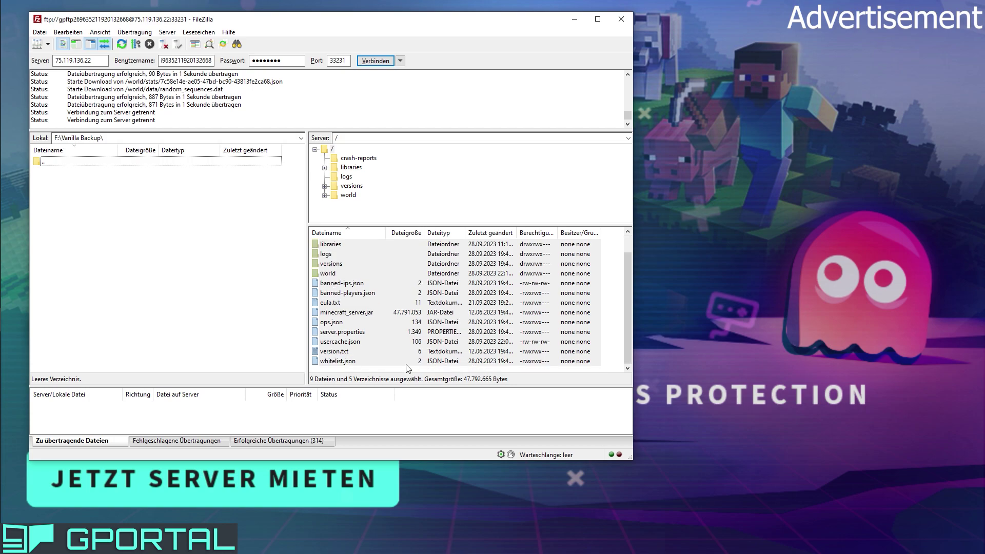
{"action": "scroll", "coordinate": [357, 251], "scroll_direction": "up", "scroll_amount": 3}
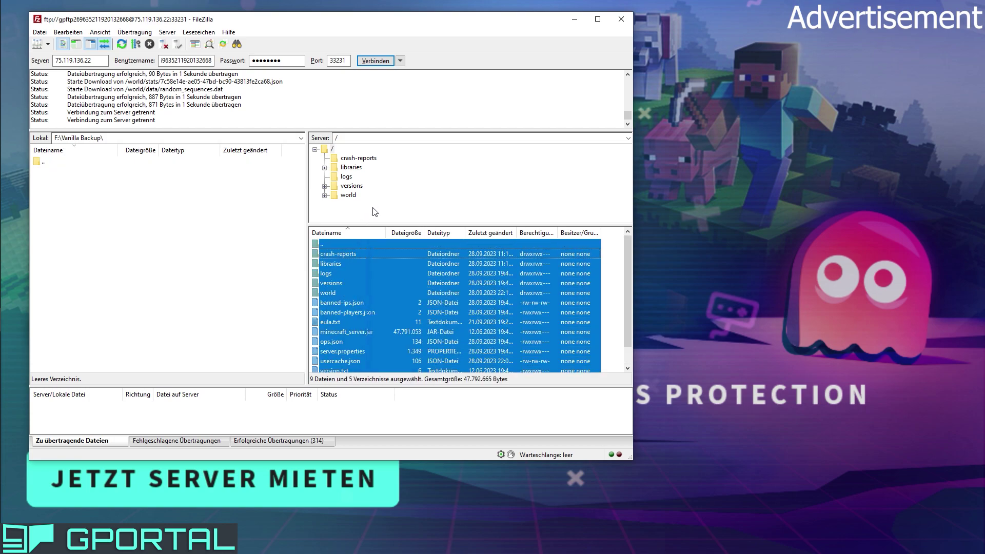
{"action": "right_click", "coordinate": [367, 253]}
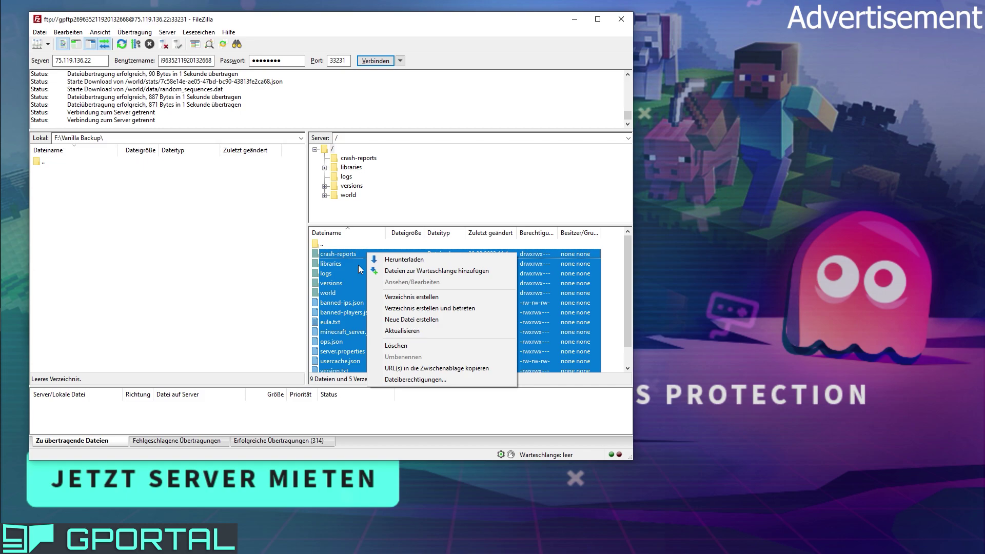
{"action": "left_click", "coordinate": [430, 260]}
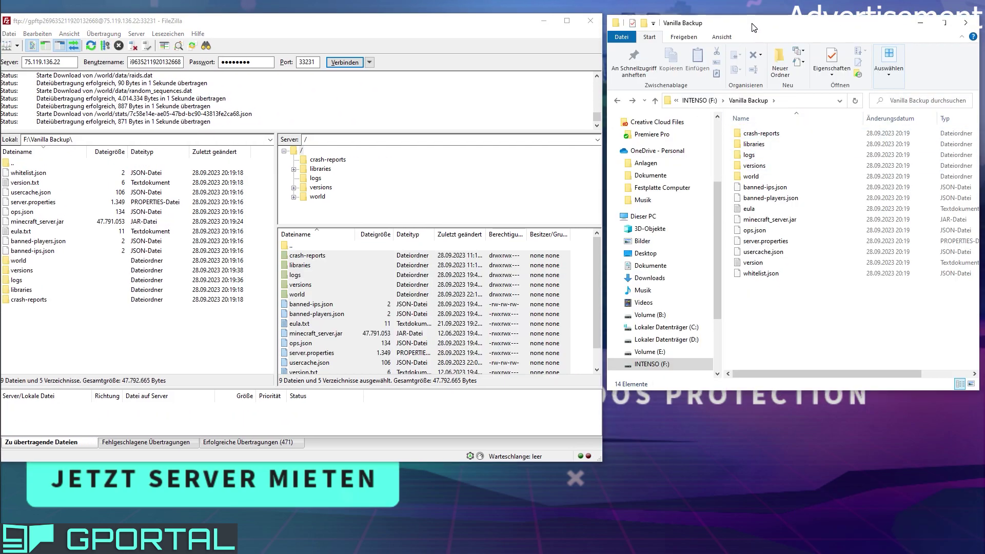
- Check the 14 backed-up items locally, then disconnect (Trennen) from the old server
{"action": "left_click_drag", "start_coordinate": [788, 318], "coordinate": [734, 127]}
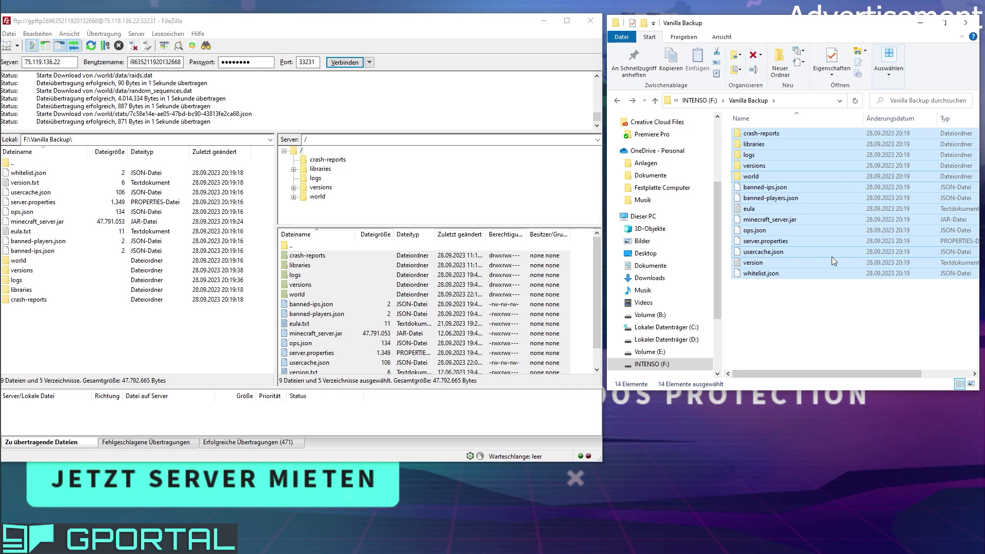
{"action": "left_click", "coordinate": [831, 308]}
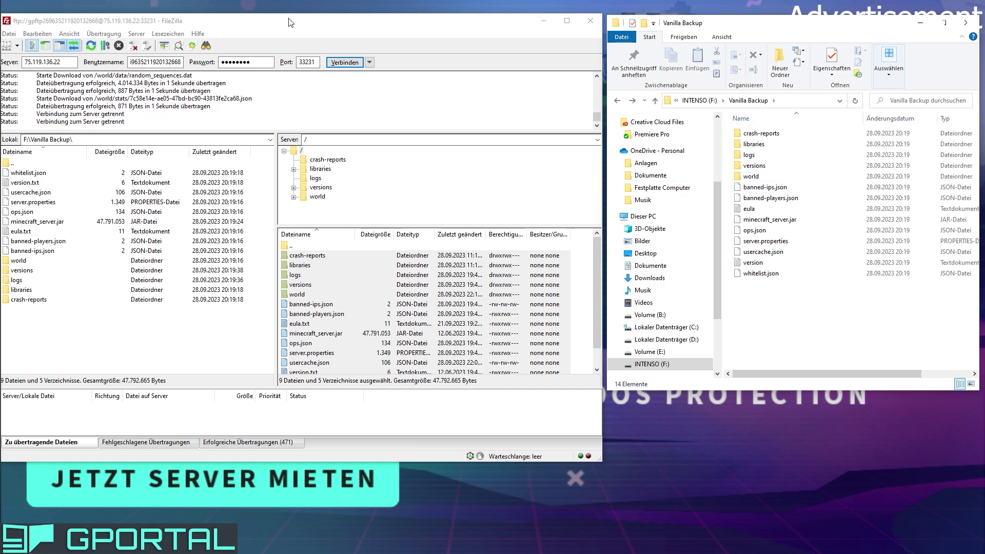
{"action": "left_click_drag", "start_coordinate": [329, 21], "coordinate": [333, 18]}
{"action": "left_click", "coordinate": [140, 31]}
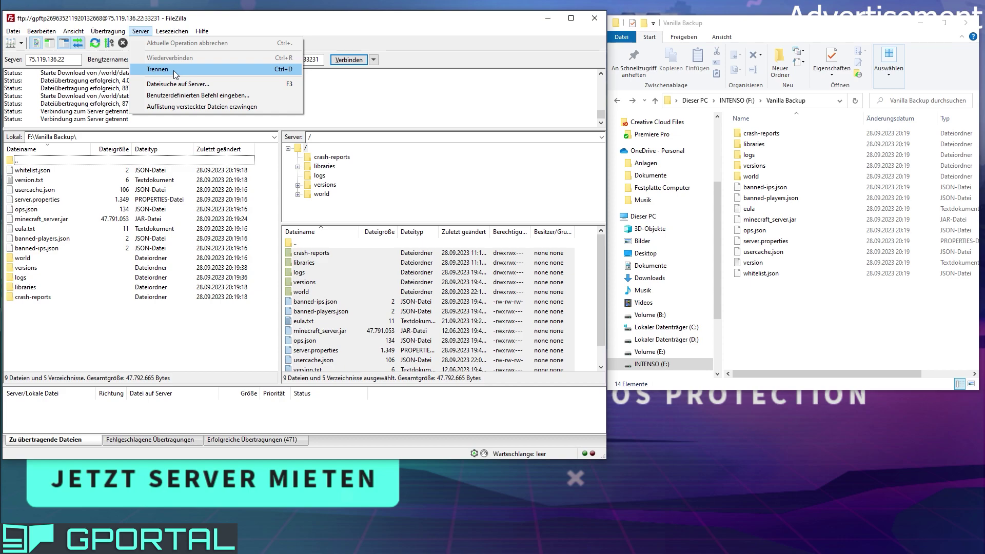
{"action": "left_click", "coordinate": [174, 70]}
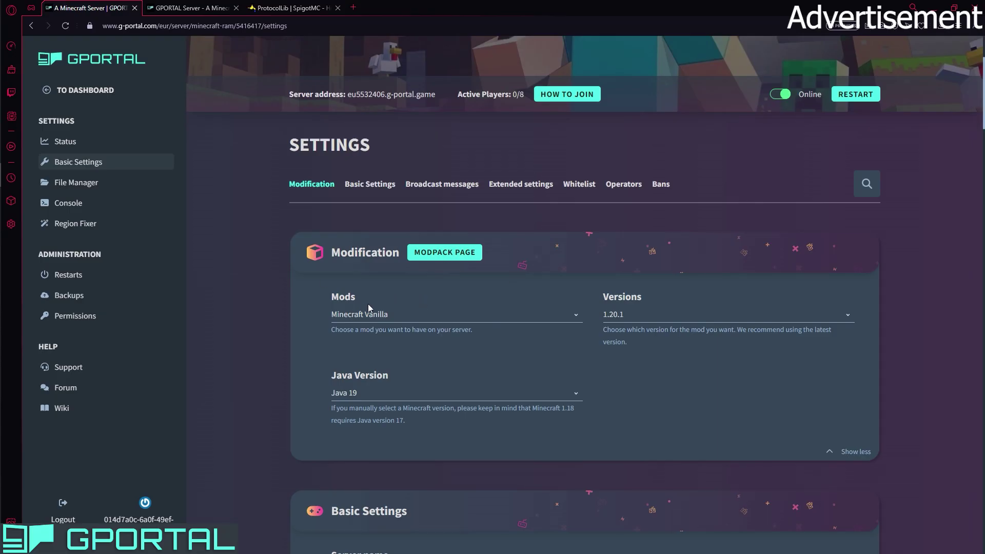
- Set the server mod to Spigot version 1.20.1 (Git d2eba2c820b) and save
{"action": "double_click", "coordinate": [349, 298]}
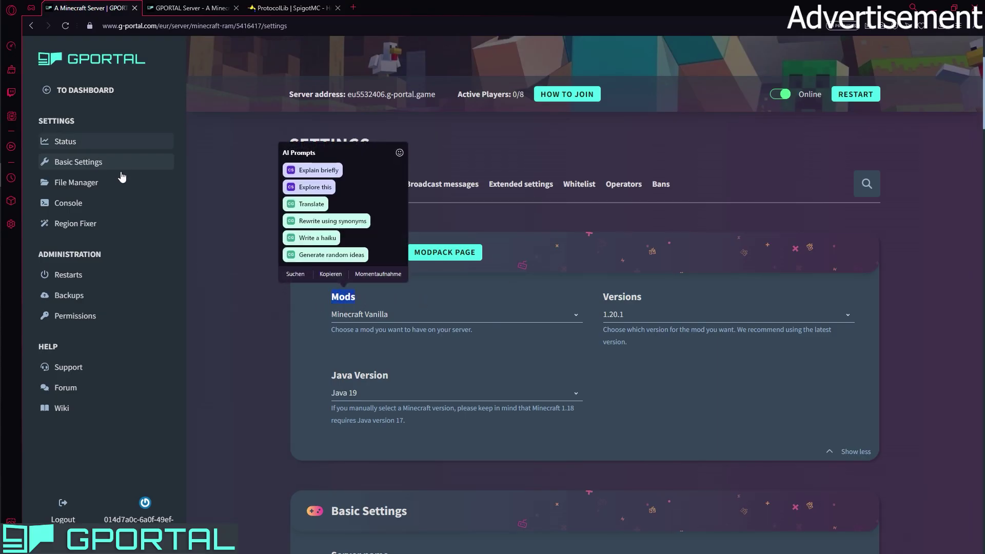
{"action": "left_click", "coordinate": [408, 324]}
{"action": "left_click", "coordinate": [414, 315]}
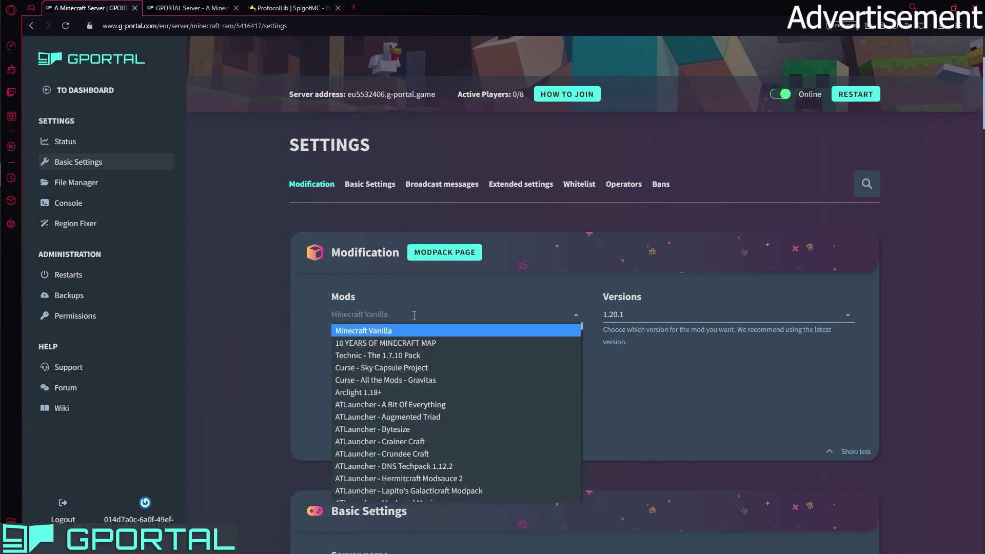
{"action": "type", "text": "spigot"}
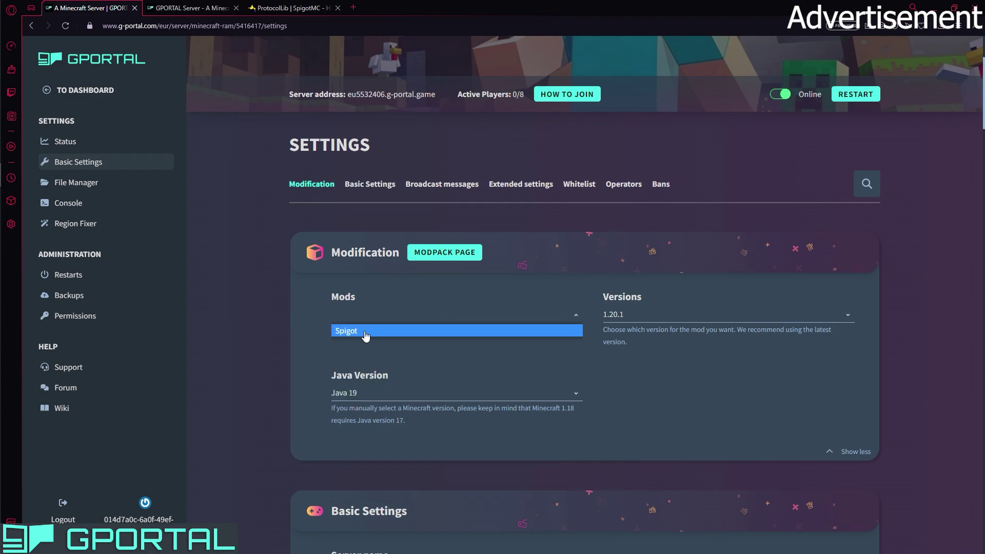
{"action": "left_click", "coordinate": [366, 333]}
{"action": "left_click", "coordinate": [657, 315]}
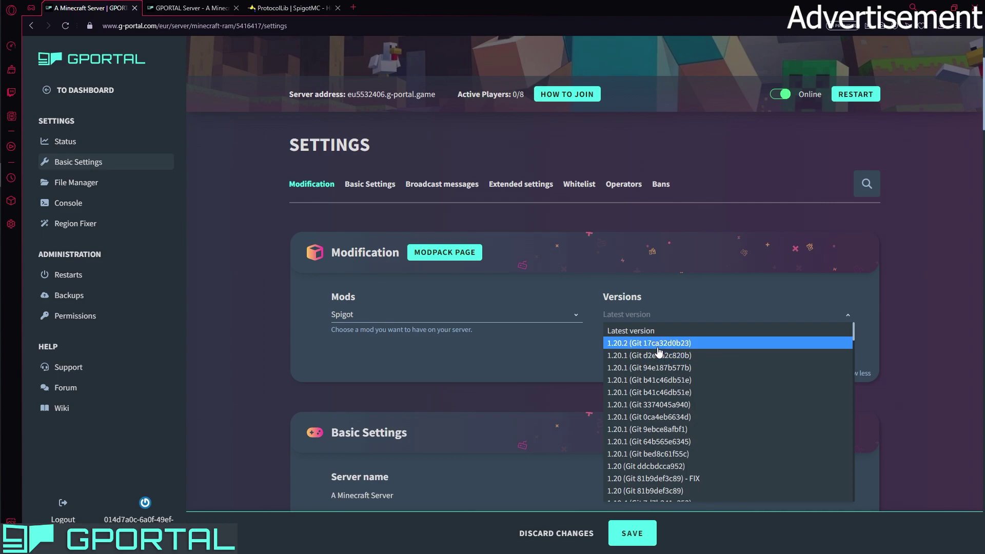
{"action": "left_click", "coordinate": [657, 345]}
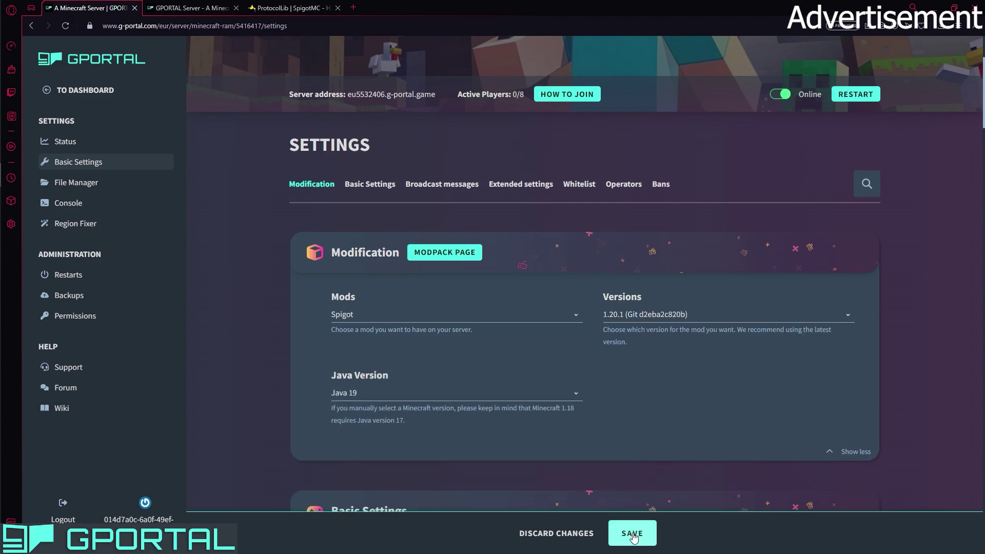
{"action": "left_click", "coordinate": [633, 537]}
- Show the new server's Status page with its FTP access details
{"action": "left_click", "coordinate": [190, 8]}
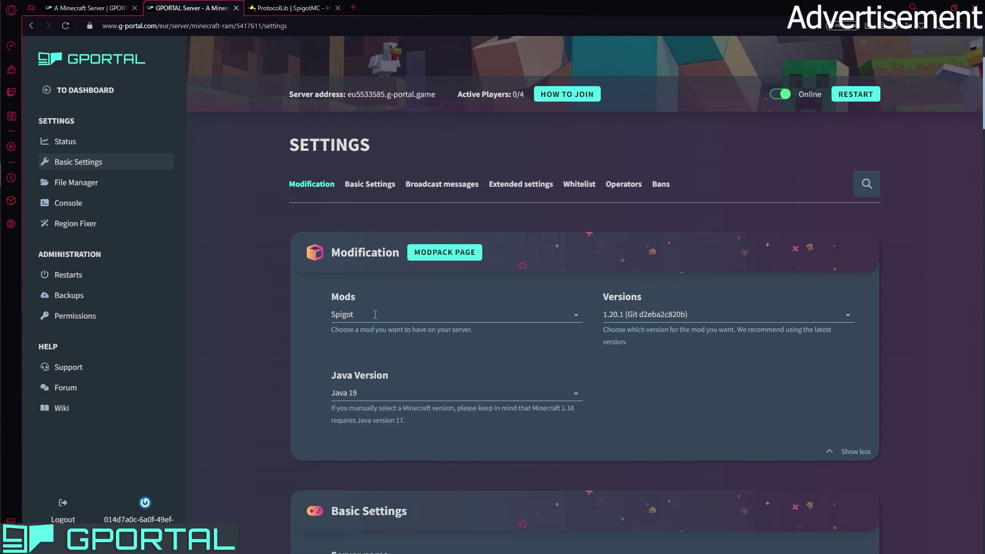
{"action": "scroll", "coordinate": [311, 325], "scroll_direction": "down", "scroll_amount": 1}
{"action": "left_click", "coordinate": [66, 141]}
{"action": "scroll", "coordinate": [517, 296], "scroll_direction": "down", "scroll_amount": 5}
{"action": "scroll", "coordinate": [517, 298], "scroll_direction": "down", "scroll_amount": 3}
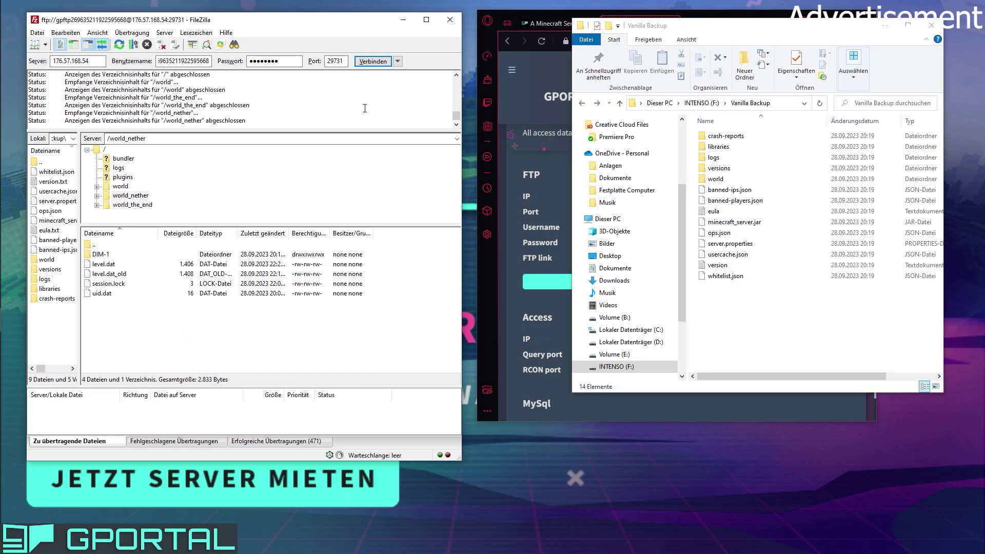
- Browse the world, world_nether and world_the_end folders on the server, then return to root
{"action": "left_click", "coordinate": [122, 187]}
{"action": "left_click", "coordinate": [135, 196]}
{"action": "left_click", "coordinate": [143, 207]}
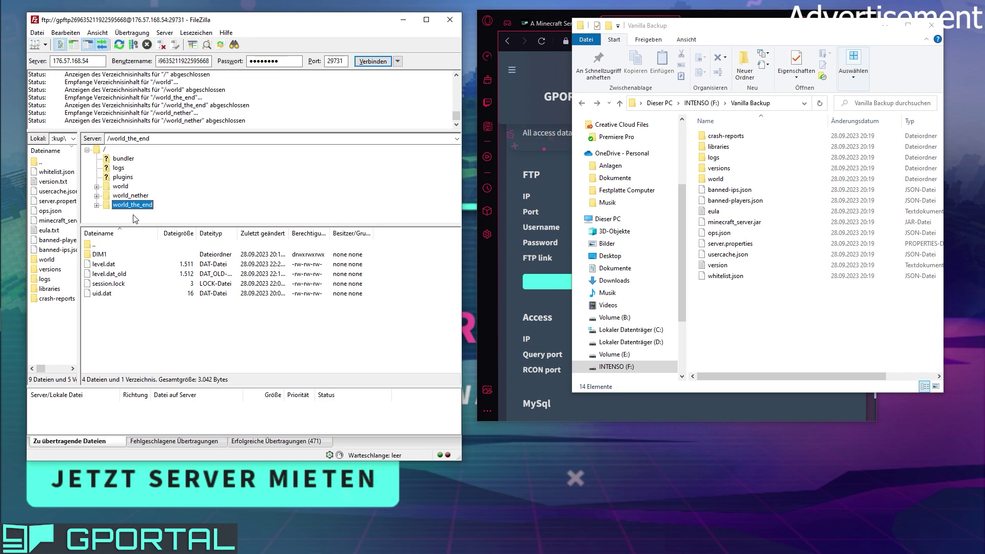
{"action": "left_click", "coordinate": [127, 197]}
{"action": "left_click", "coordinate": [134, 205]}
{"action": "left_click", "coordinate": [121, 188]}
{"action": "left_click", "coordinate": [128, 196]}
{"action": "left_click", "coordinate": [132, 205]}
{"action": "right_click", "coordinate": [132, 205]}
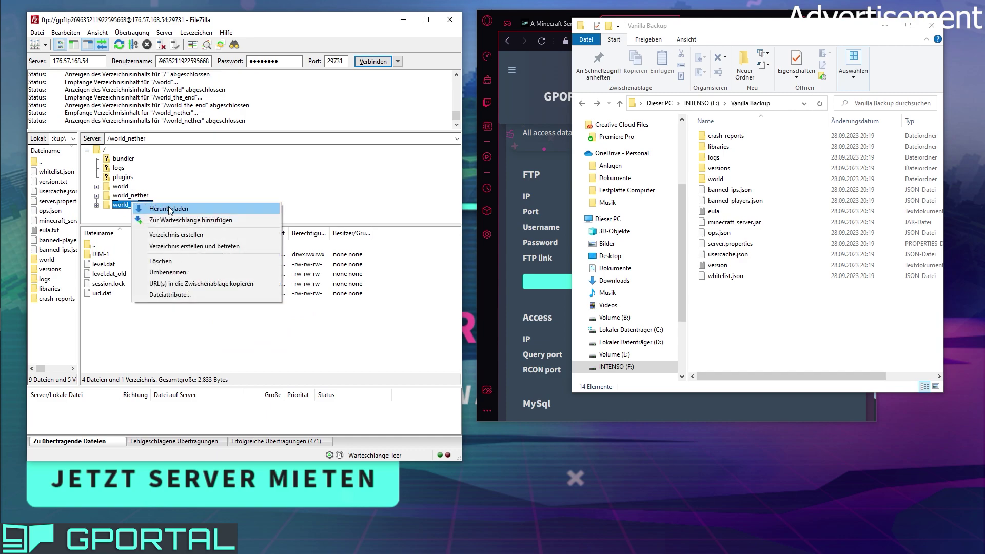
{"action": "left_click", "coordinate": [113, 222]}
{"action": "double_click", "coordinate": [117, 245]}
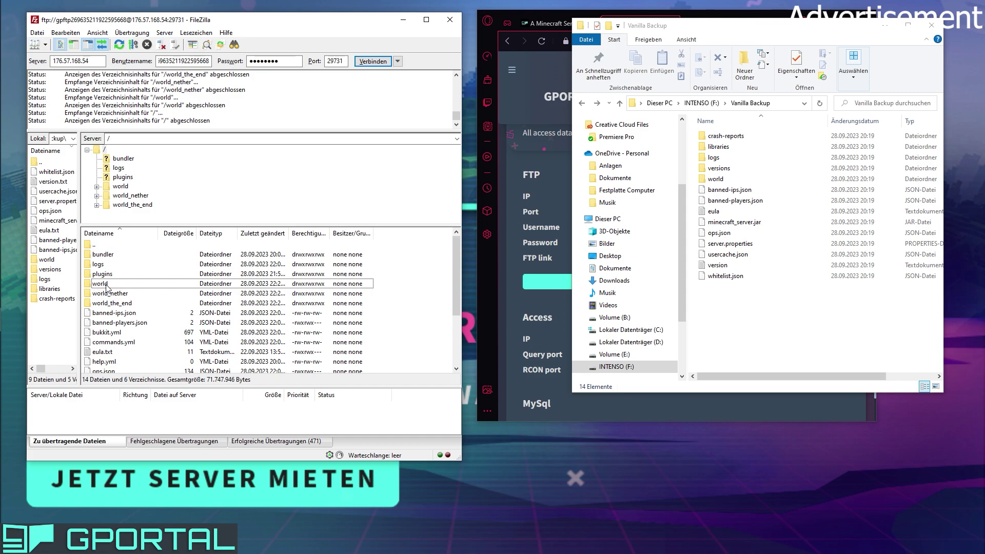
- Delete all contents of the server's world folder, from playerdata to uid.dat
{"action": "double_click", "coordinate": [107, 289]}
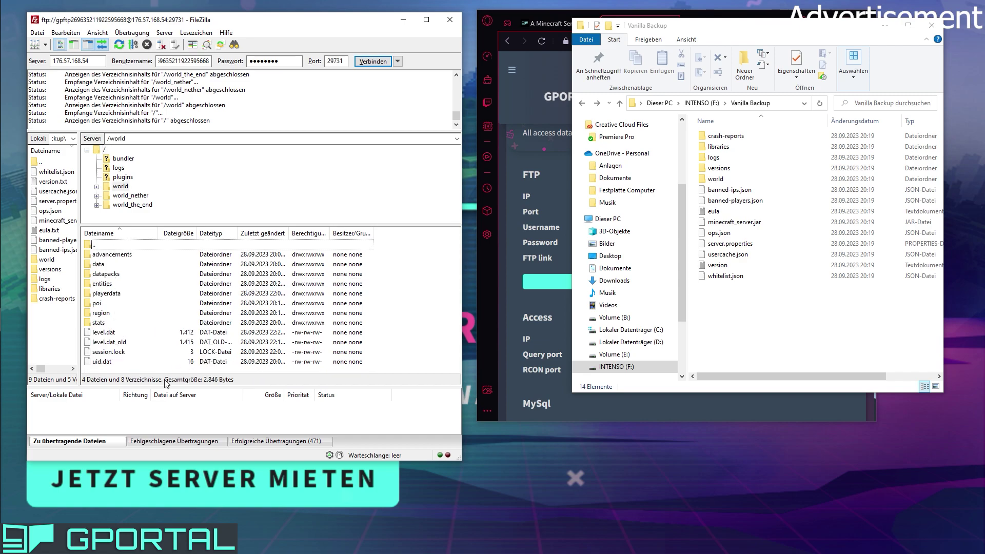
{"action": "left_click_drag", "start_coordinate": [105, 370], "coordinate": [102, 256]}
{"action": "left_click_drag", "start_coordinate": [385, 369], "coordinate": [134, 254]}
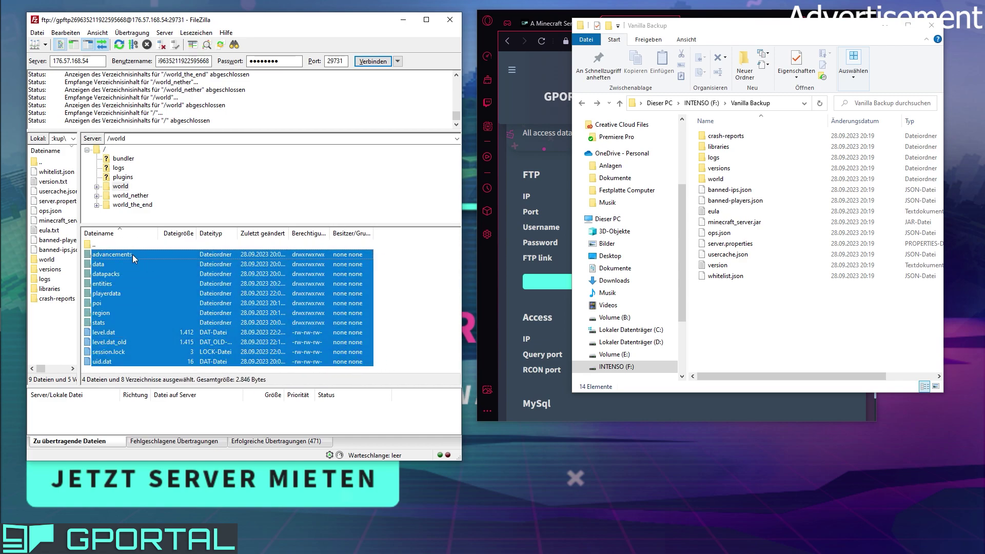
{"action": "right_click", "coordinate": [134, 255]}
{"action": "left_click", "coordinate": [179, 350]}
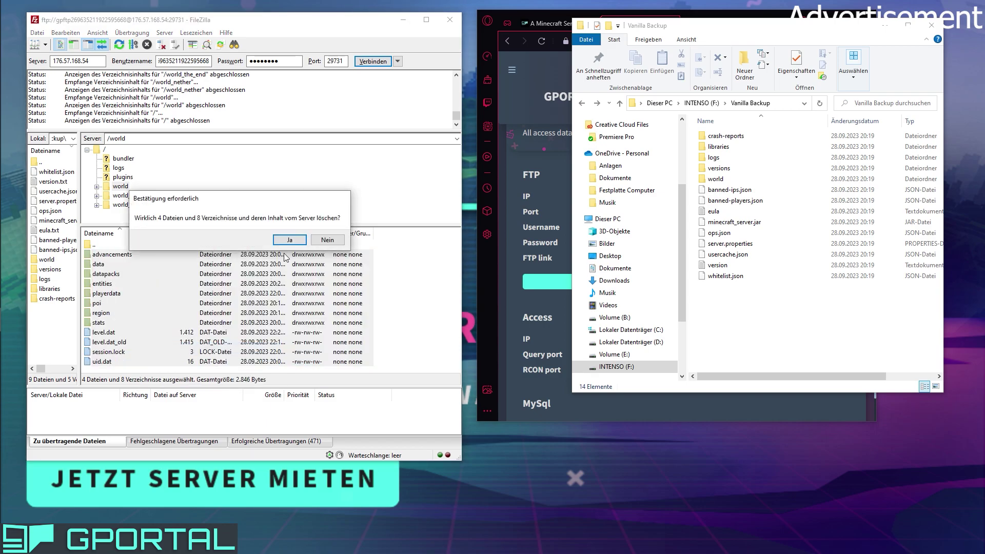
{"action": "left_click", "coordinate": [311, 266]}
- Delete the contents of world_nether and world_the_end, then go back to the root folder
{"action": "left_click", "coordinate": [131, 195]}
{"action": "right_click", "coordinate": [100, 257]}
{"action": "left_click", "coordinate": [145, 352]}
{"action": "left_click", "coordinate": [252, 385]}
{"action": "left_click", "coordinate": [133, 204]}
{"action": "right_click", "coordinate": [220, 257]}
{"action": "left_click", "coordinate": [275, 334]}
{"action": "left_click", "coordinate": [251, 385]}
{"action": "double_click", "coordinate": [103, 247]}
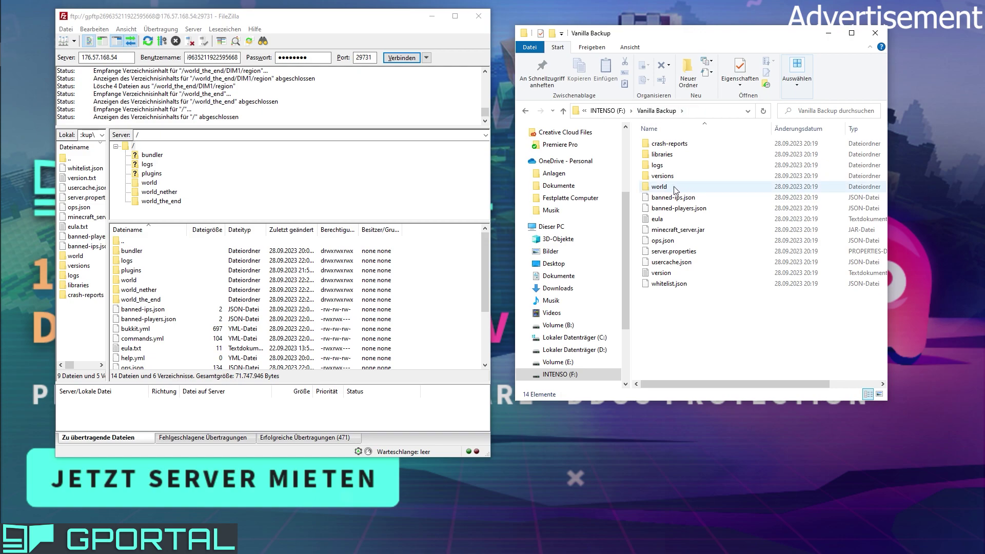
- Upload the 11 backup world items, leaving out DIM1 and DIM-1, into the server's world folder
{"action": "double_click", "coordinate": [660, 187]}
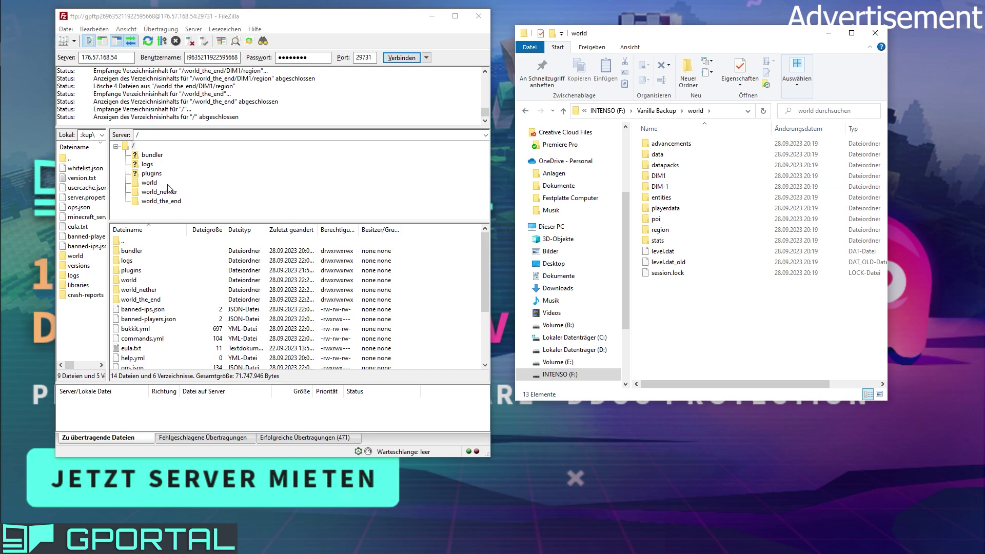
{"action": "left_click", "coordinate": [152, 184]}
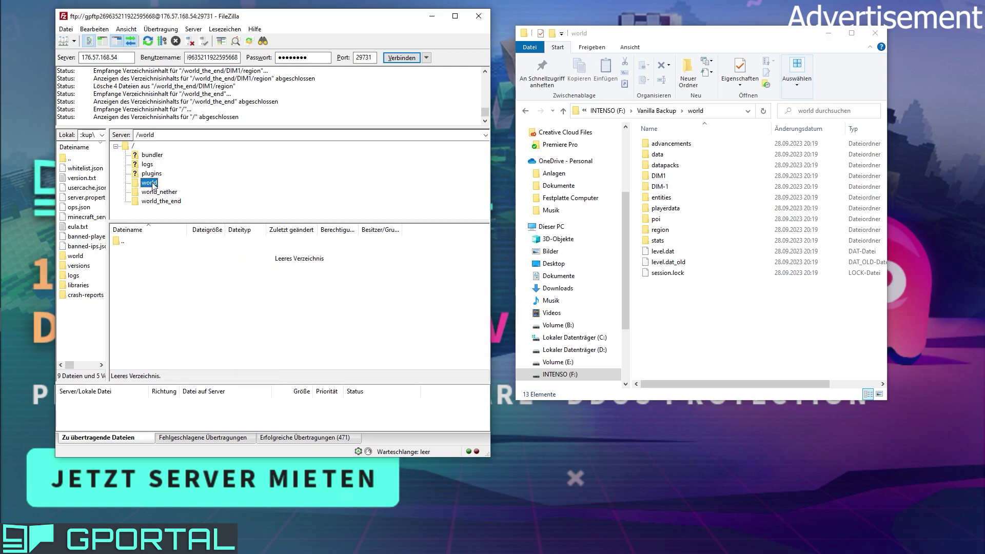
{"action": "left_click_drag", "start_coordinate": [719, 136], "coordinate": [683, 345]}
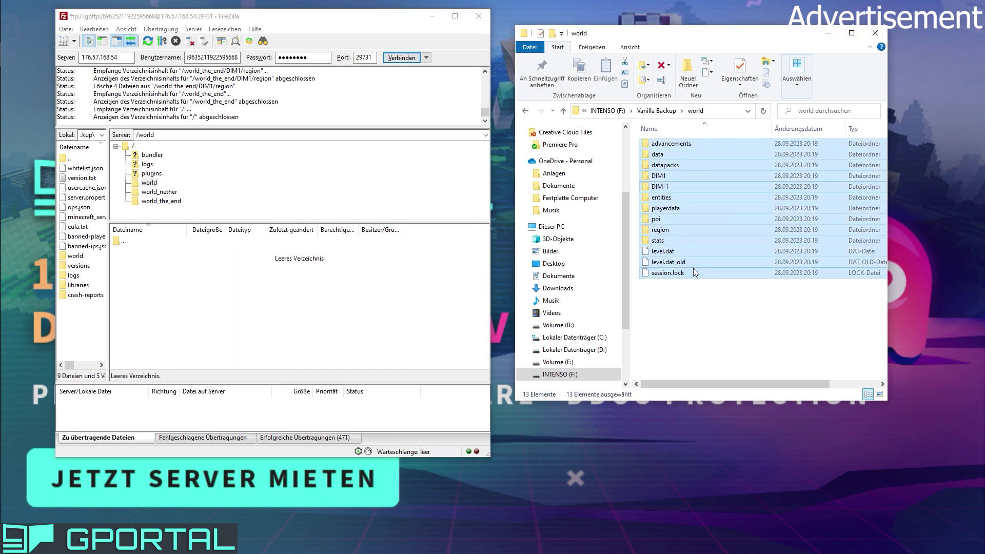
{"action": "left_click", "coordinate": [673, 177], "text": "ctrl"}
{"action": "left_click", "coordinate": [670, 188], "text": "ctrl"}
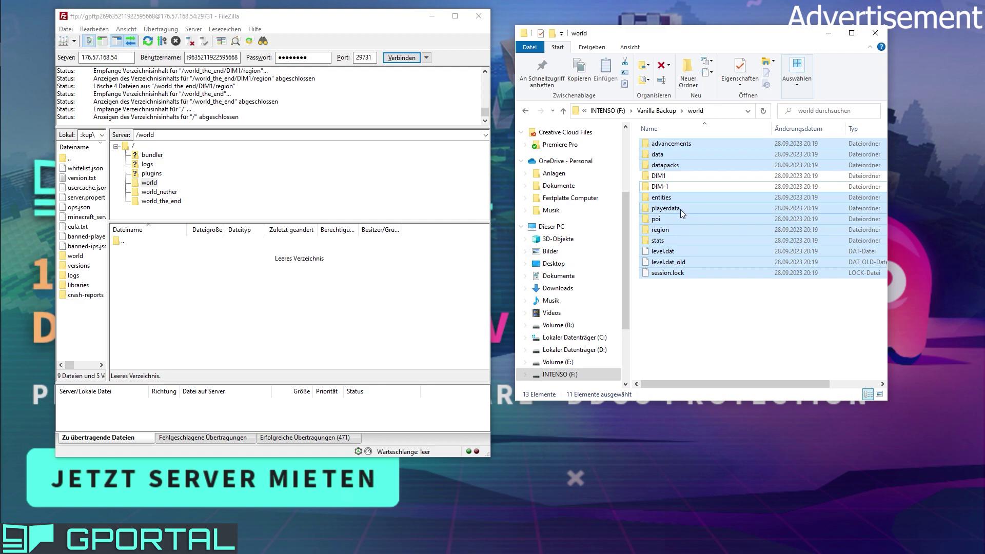
{"action": "left_click_drag", "start_coordinate": [668, 208], "coordinate": [219, 319]}
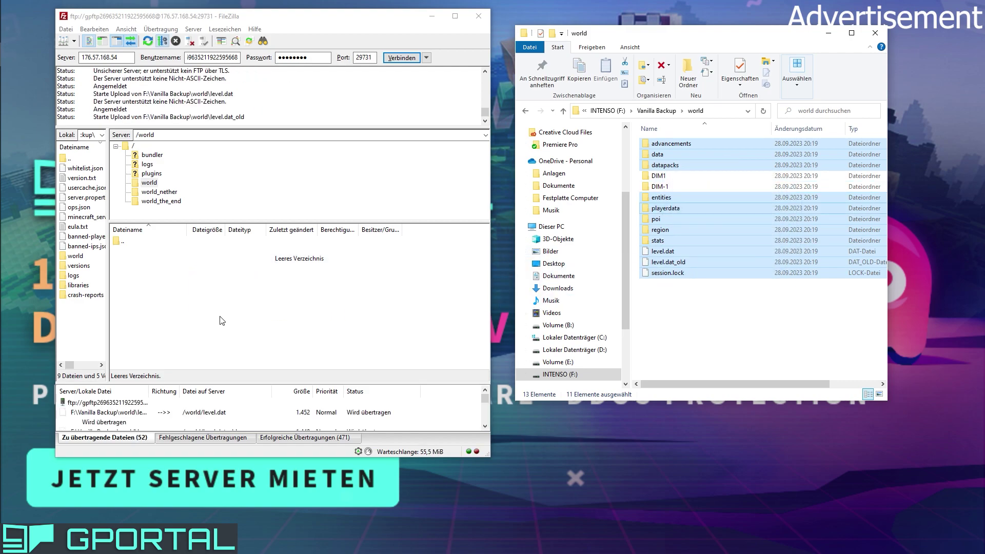
{"action": "left_click", "coordinate": [338, 330]}
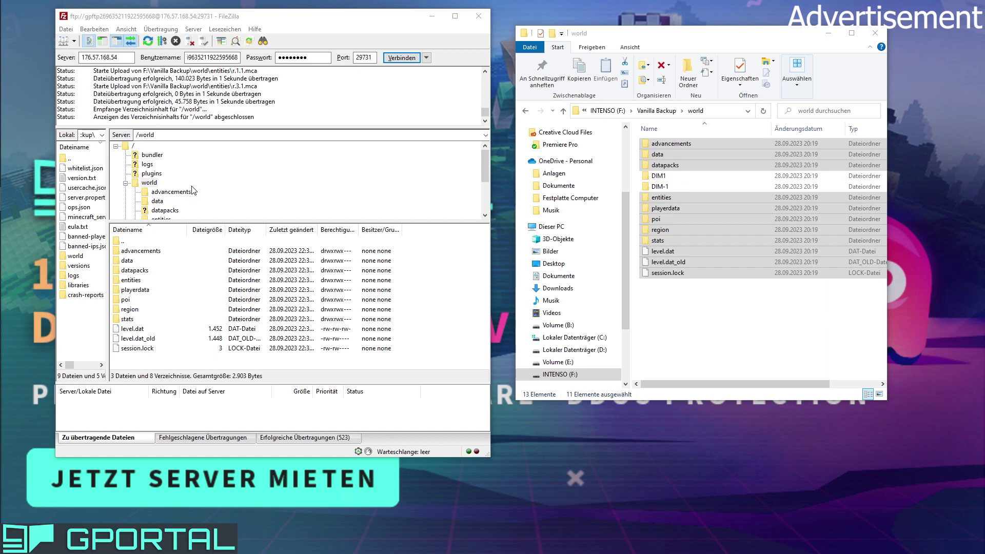
- Upload the backup's DIM-1 folder into the server's world_nether folder
{"action": "scroll", "coordinate": [194, 184], "scroll_direction": "down", "scroll_amount": 3}
{"action": "left_click", "coordinate": [169, 201]}
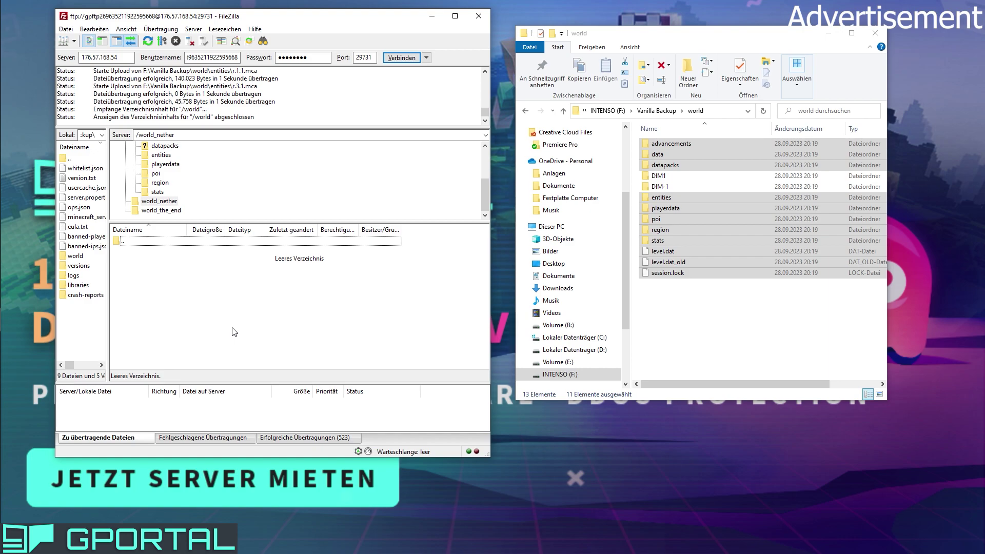
{"action": "left_click", "coordinate": [699, 187]}
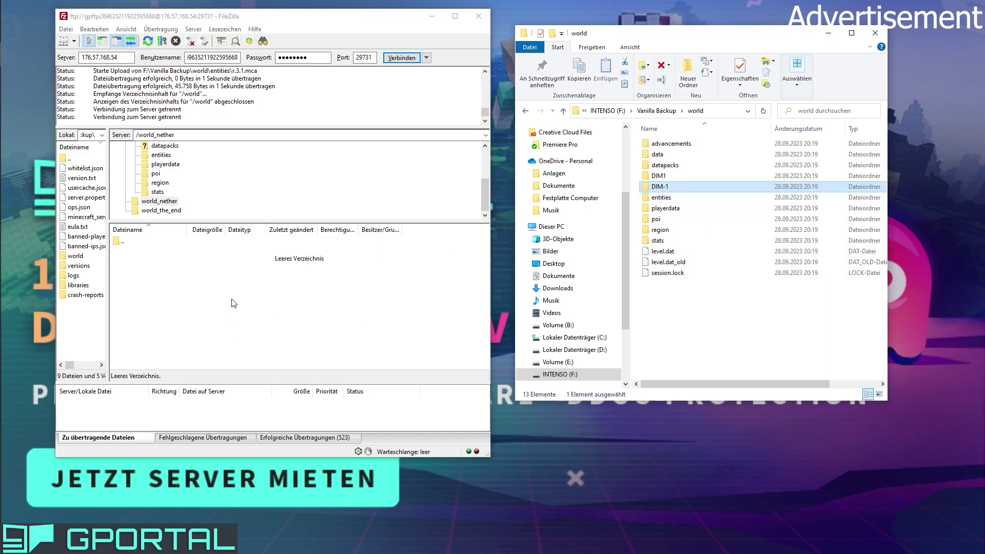
{"action": "left_click_drag", "start_coordinate": [663, 189], "coordinate": [282, 314]}
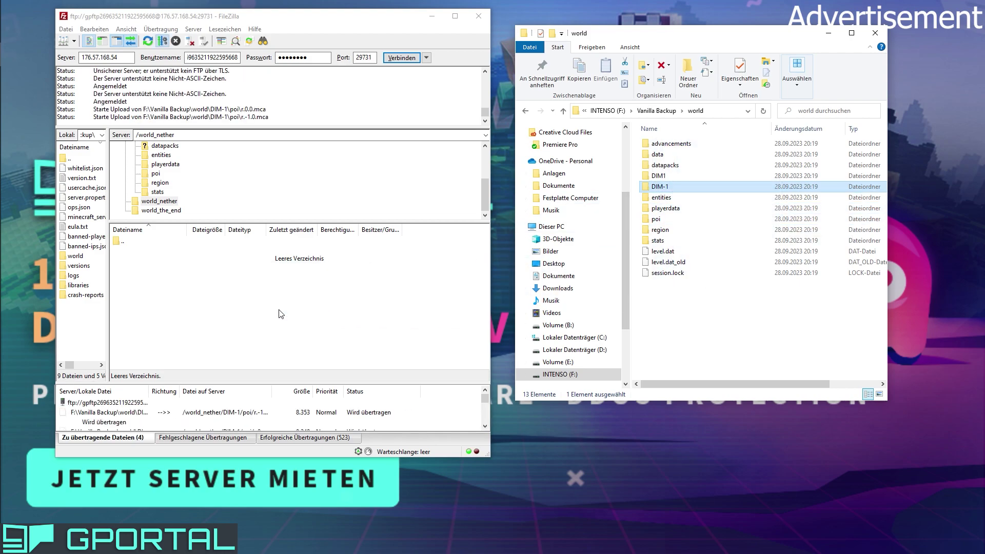
{"action": "left_click", "coordinate": [267, 202]}
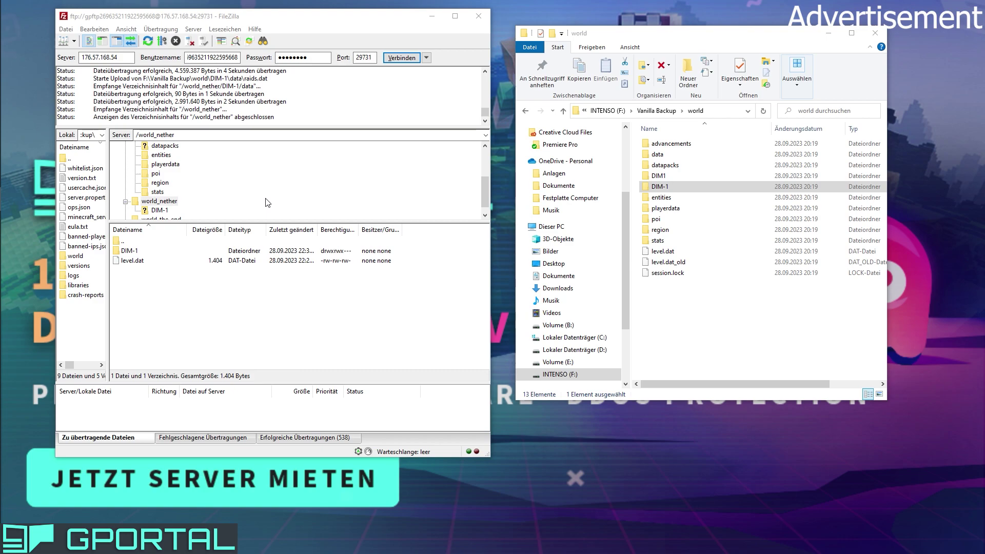